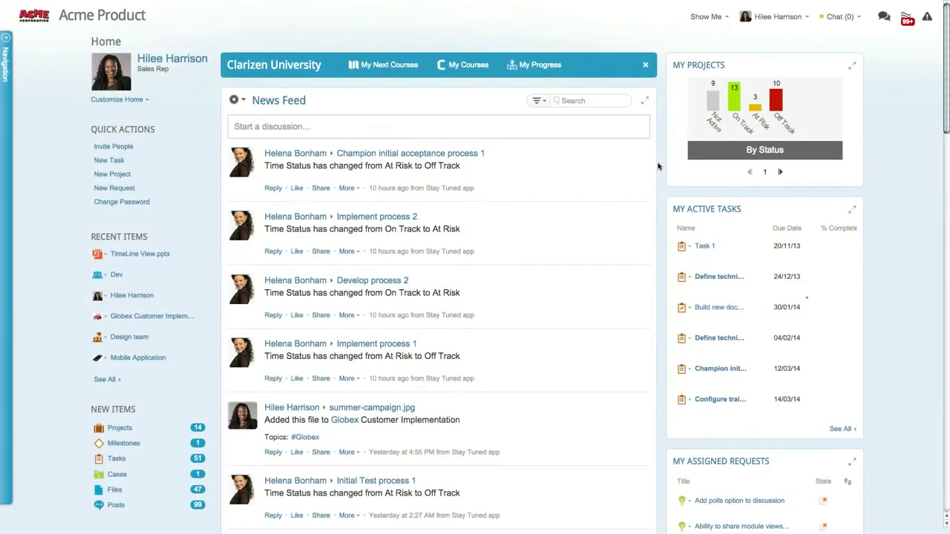
# - Open System Settings and expand Module Activation to reveal the Enable Digital Proofing option
pyautogui.click(781, 16)
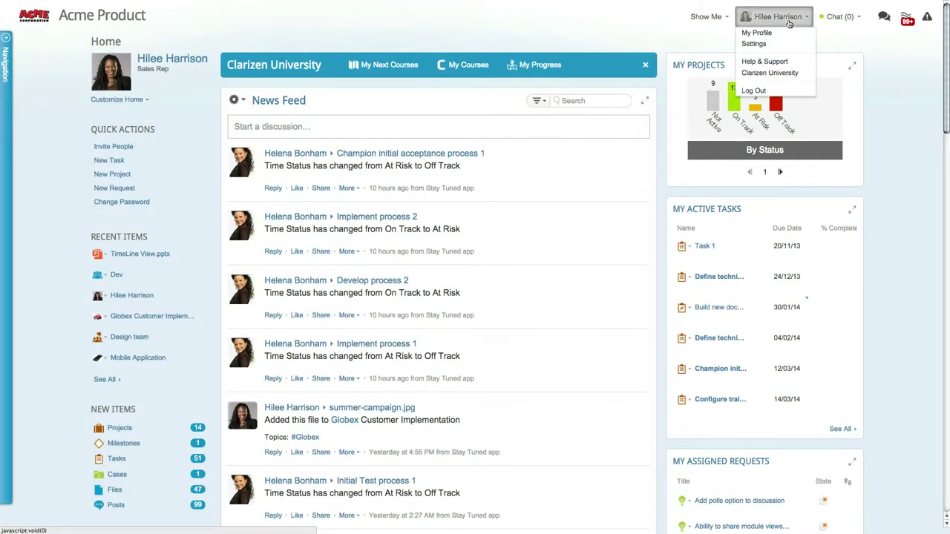
pyautogui.click(786, 45)
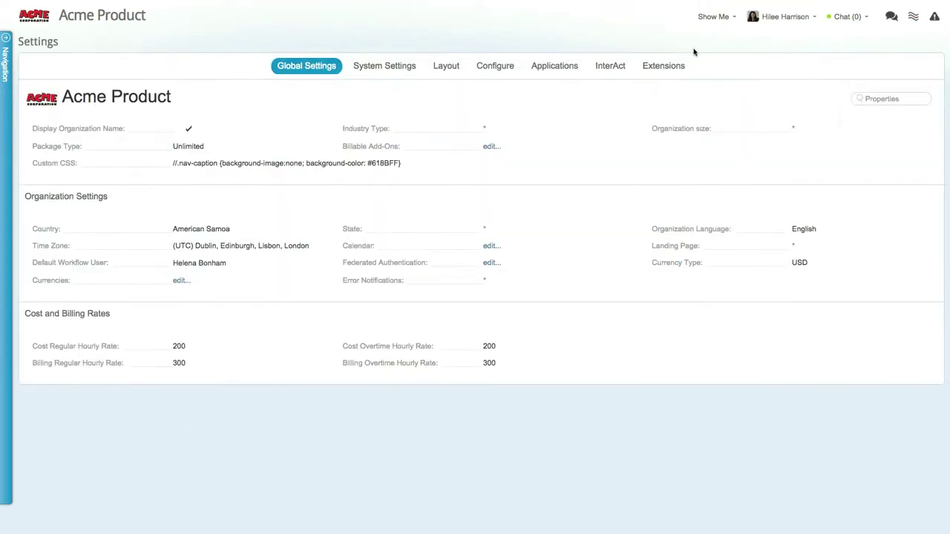
pyautogui.click(394, 67)
pyautogui.click(95, 122)
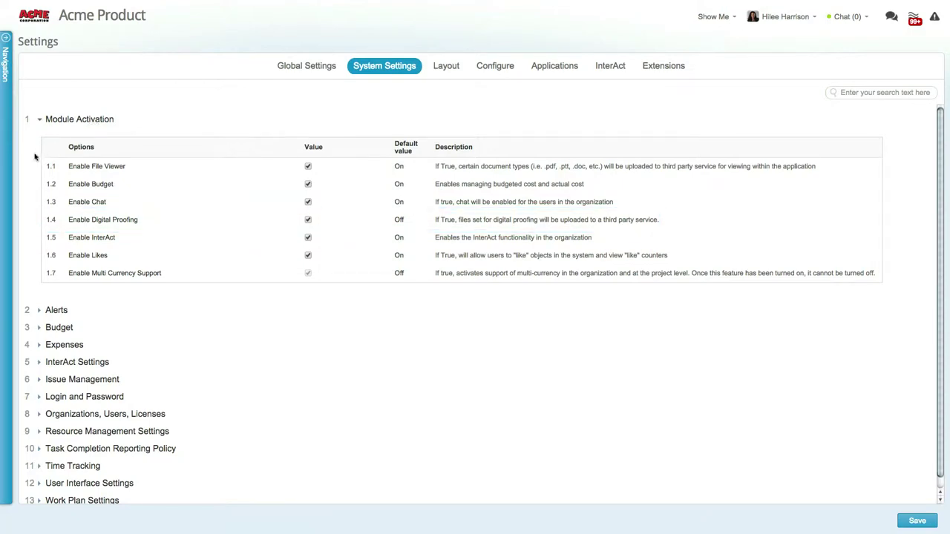
# - In People, select two users and show their Admin actions for proofing licences
pyautogui.click(12, 168)
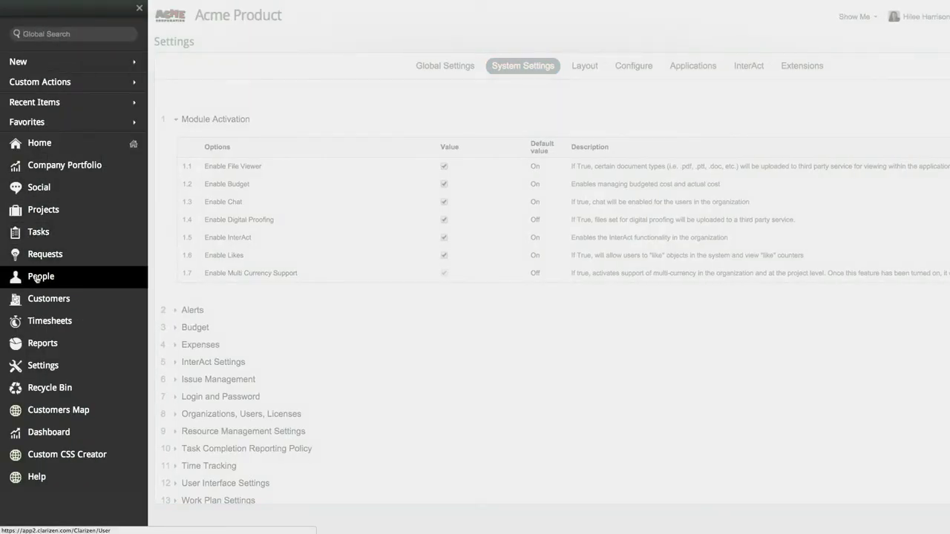
pyautogui.click(37, 276)
pyautogui.click(28, 176)
pyautogui.click(28, 201)
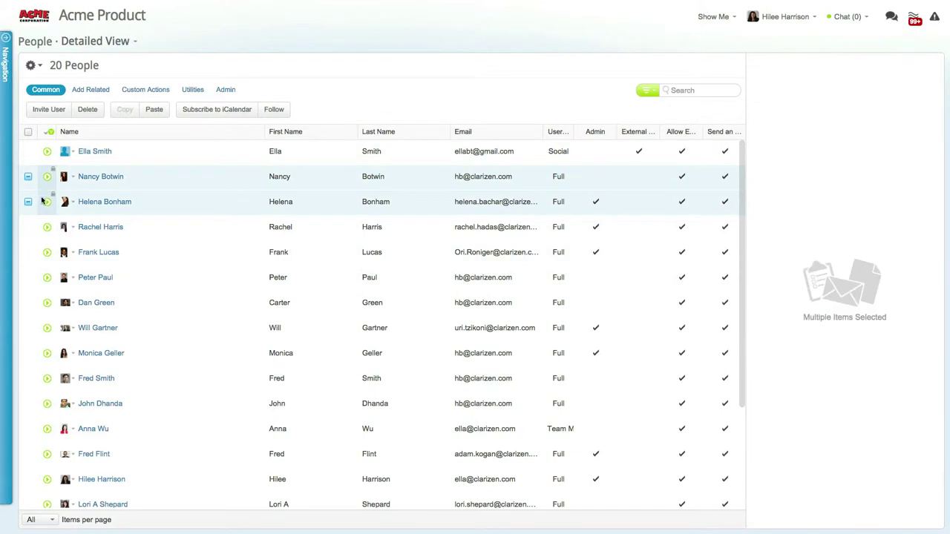
pyautogui.click(224, 90)
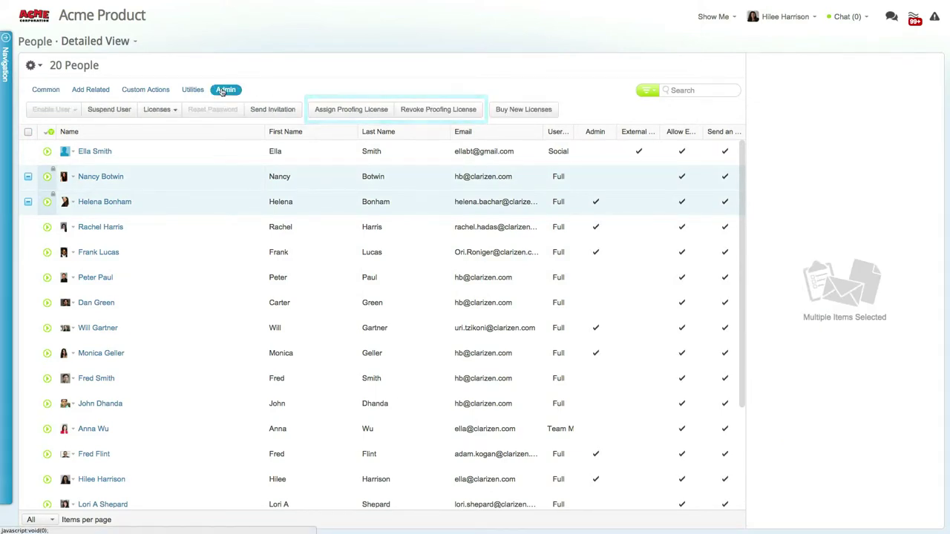
# - Open My Profile, expand More info and edit the Integration Settings
pyautogui.click(798, 21)
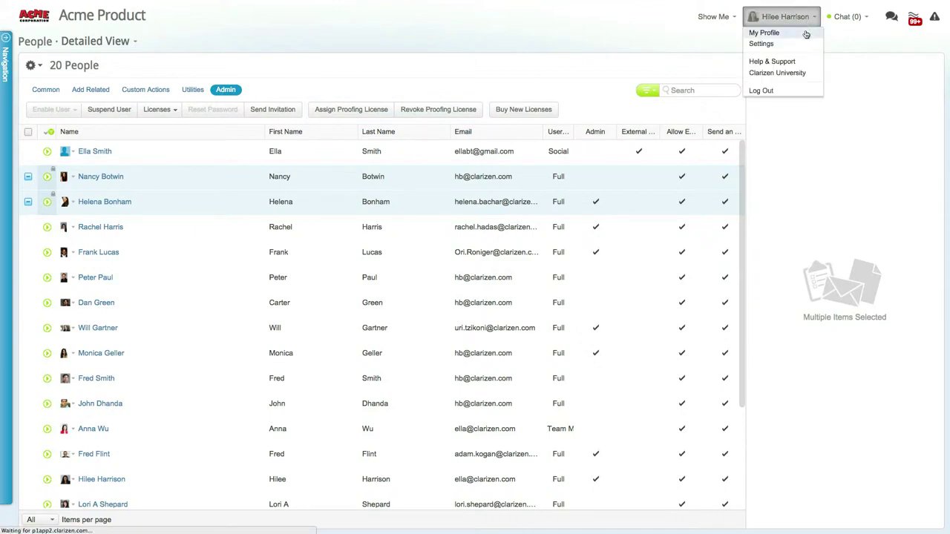
pyautogui.click(801, 33)
pyautogui.click(383, 227)
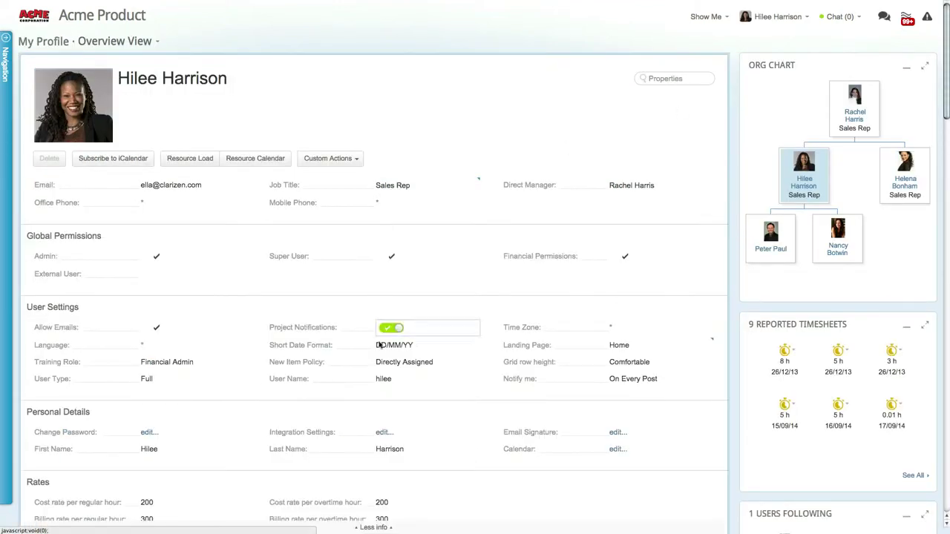
pyautogui.click(380, 434)
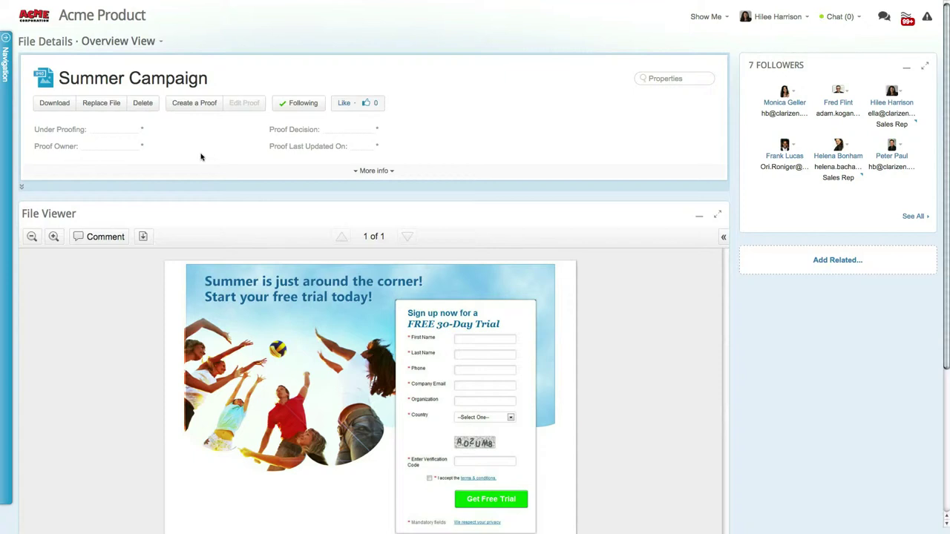
# - Start a Summer Campaign proof and add a suggested team member as a reviewer
pyautogui.click(199, 104)
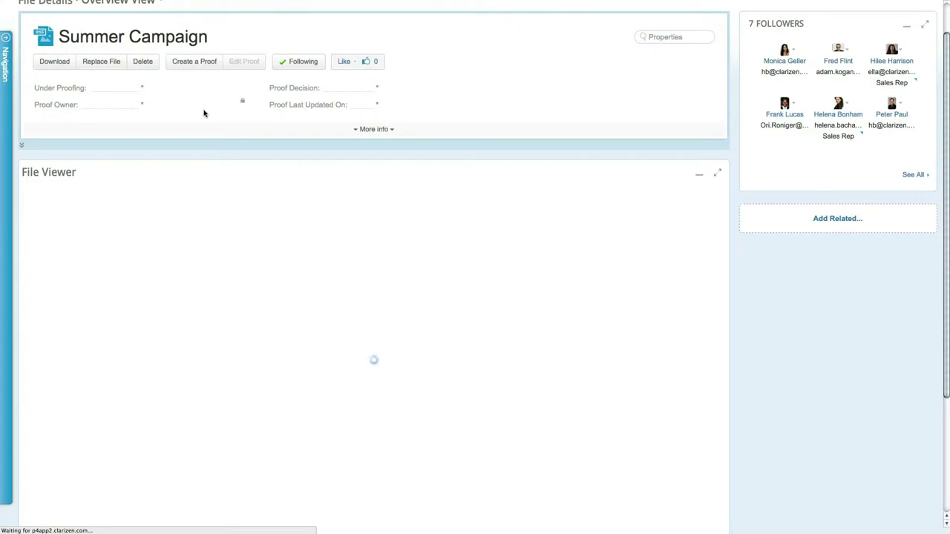
pyautogui.click(198, 62)
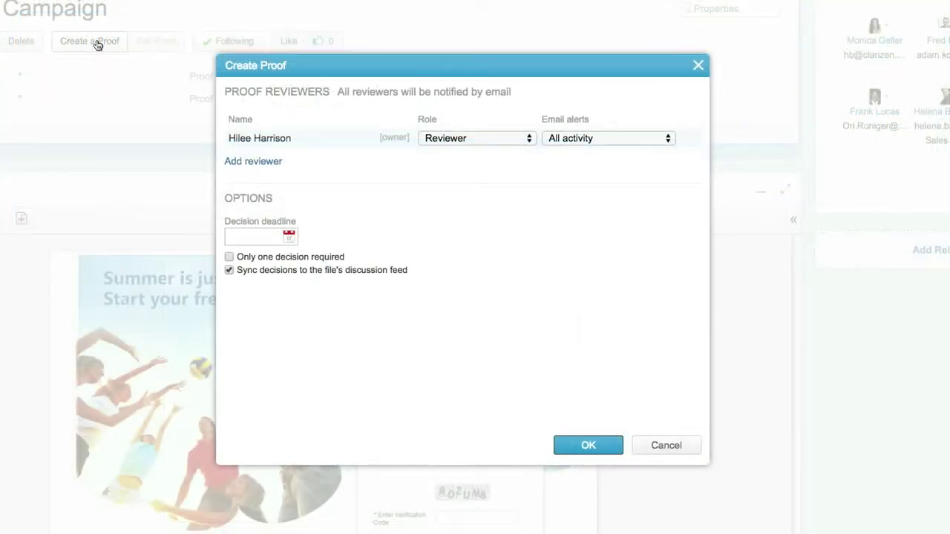
pyautogui.click(255, 162)
pyautogui.write('d')
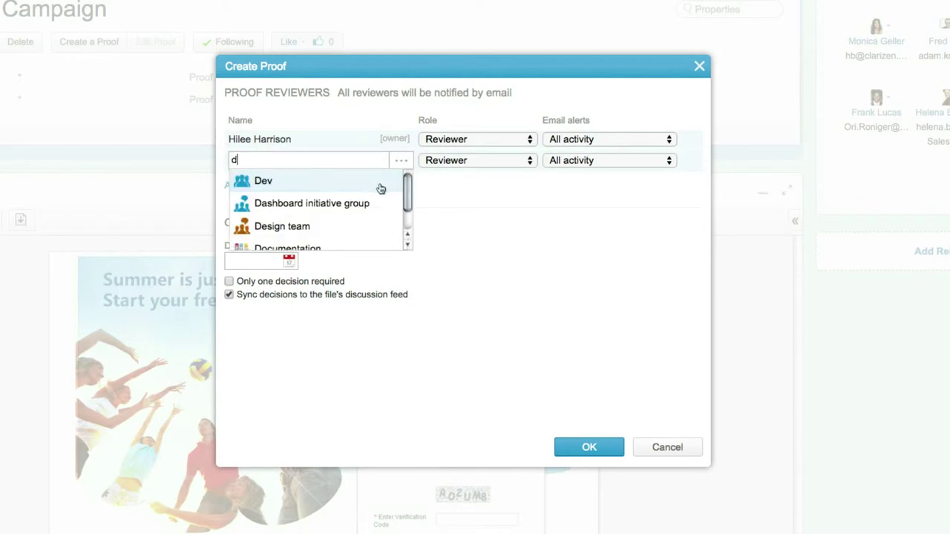
pyautogui.moveTo(404, 187); pyautogui.dragTo(407, 212)
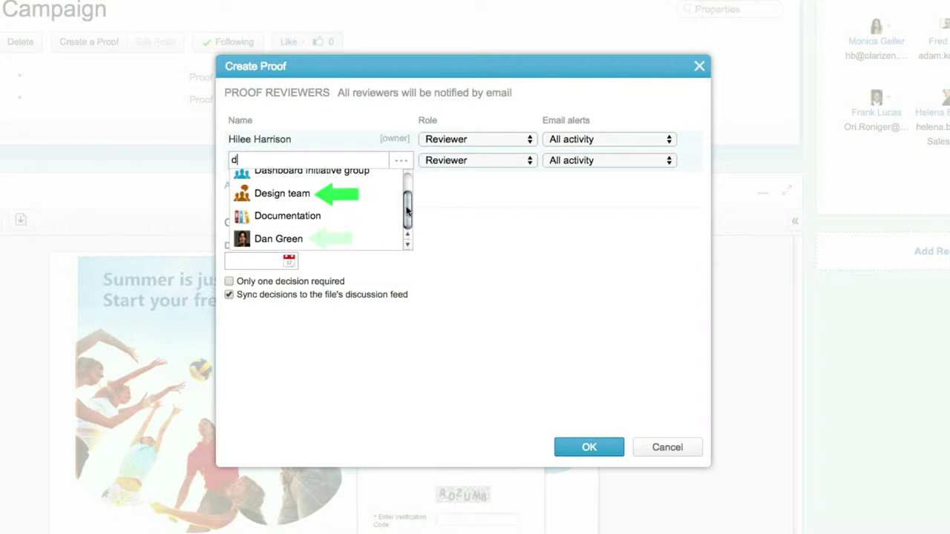
pyautogui.click(345, 236)
# - Add an external reviewer by e-mail address and bring up the owner's role choices
pyautogui.click(267, 185)
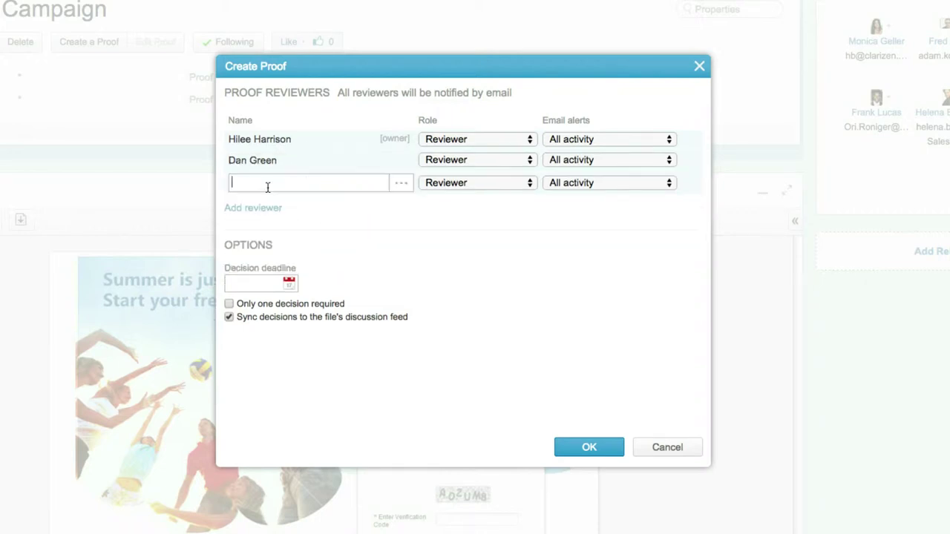
pyautogui.press('Return')
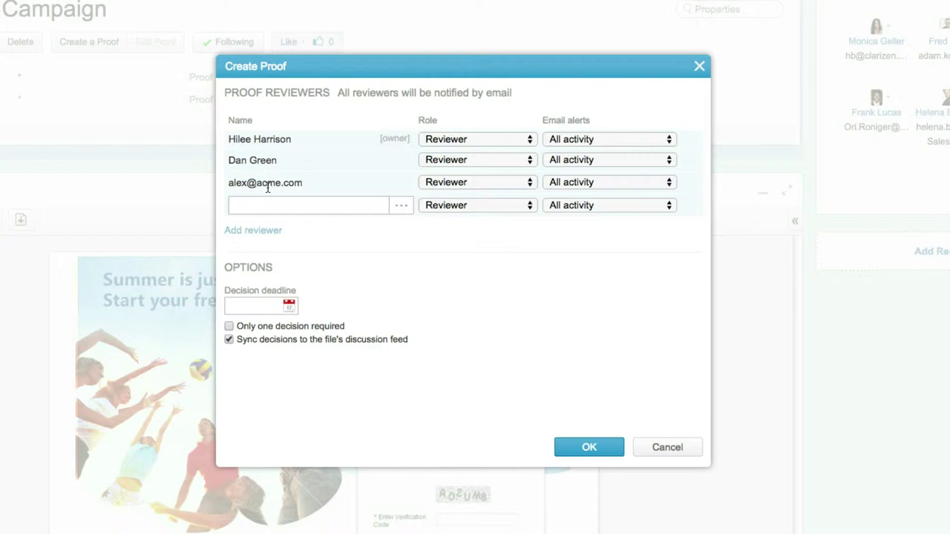
pyautogui.click(511, 146)
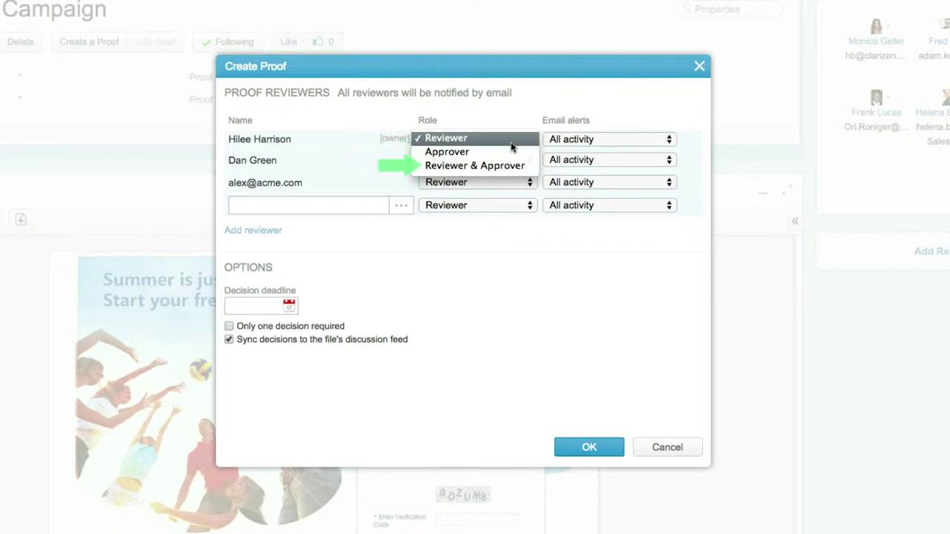
# - Make the owner and second reviewer Reviewer & Approver, with Daily summary and Decisions alerts
pyautogui.click(509, 166)
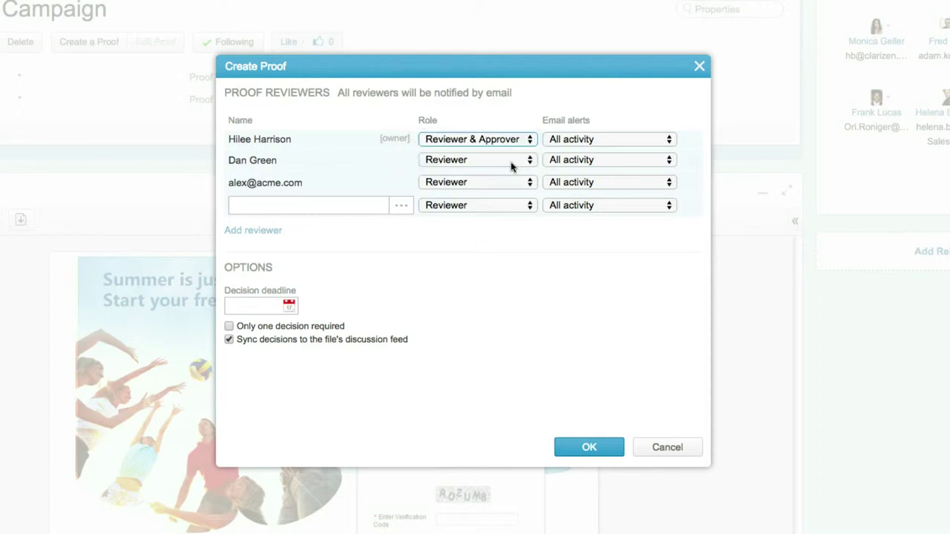
pyautogui.click(528, 165)
pyautogui.click(529, 186)
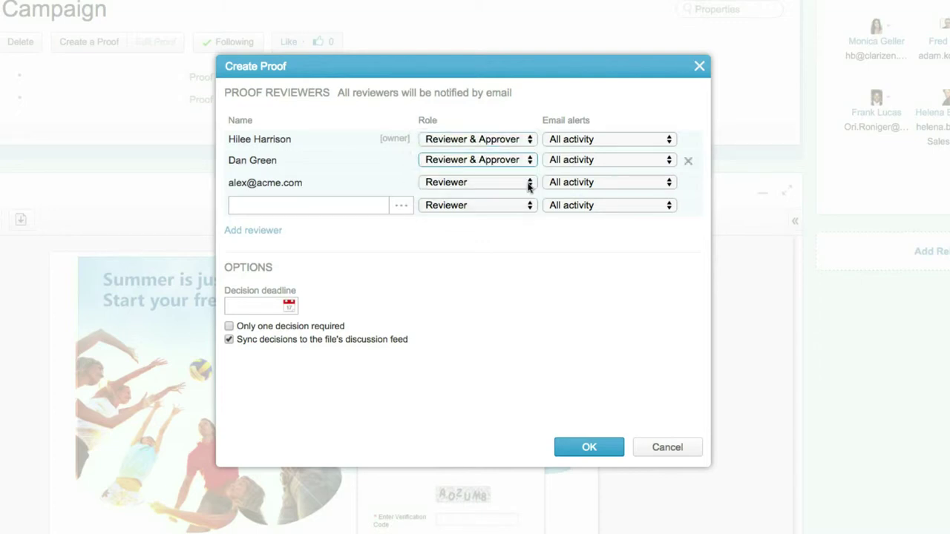
pyautogui.click(667, 145)
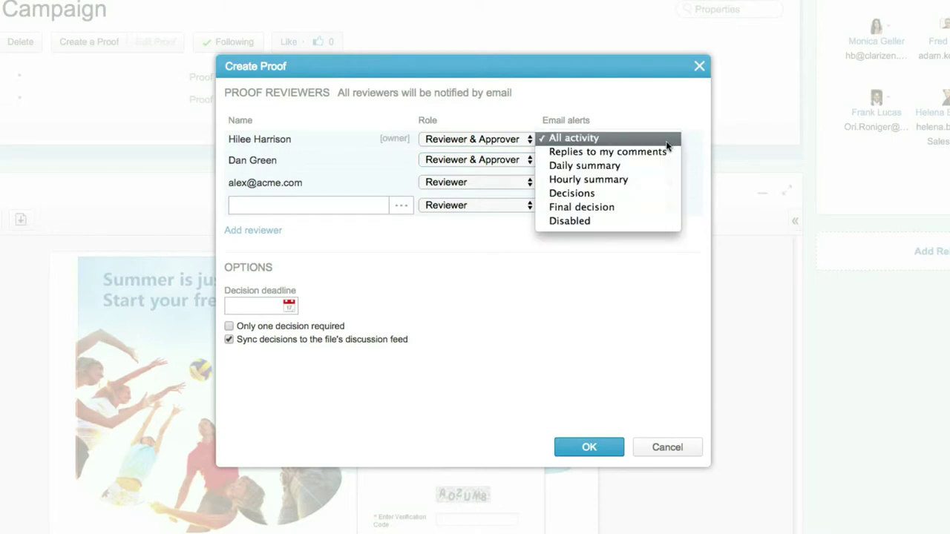
pyautogui.click(665, 167)
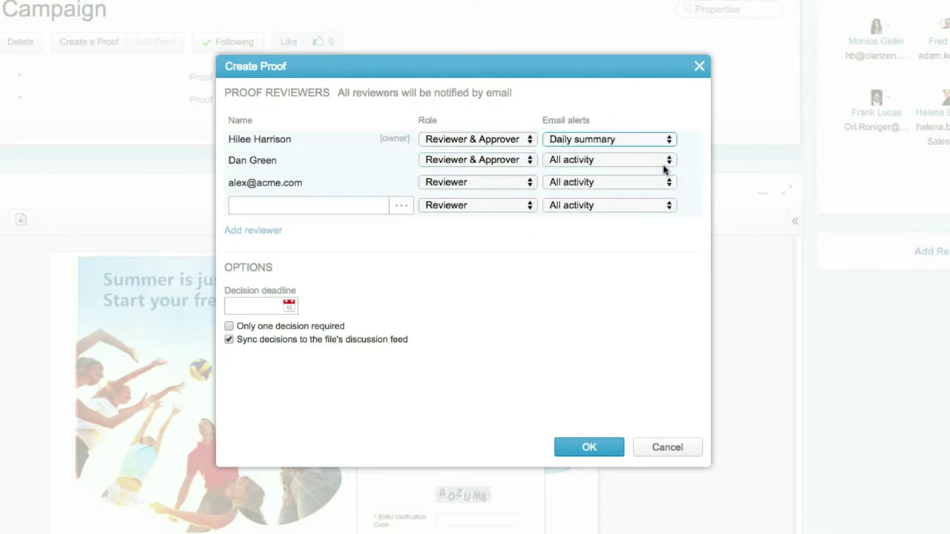
pyautogui.click(665, 165)
pyautogui.click(666, 215)
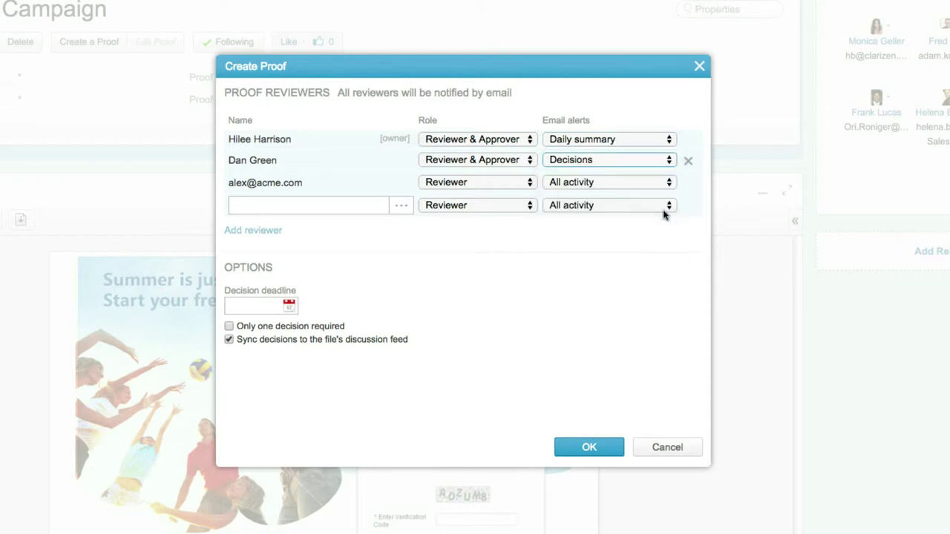
# - Set the decision deadline to 31 December 2014 and create the proof
pyautogui.click(288, 306)
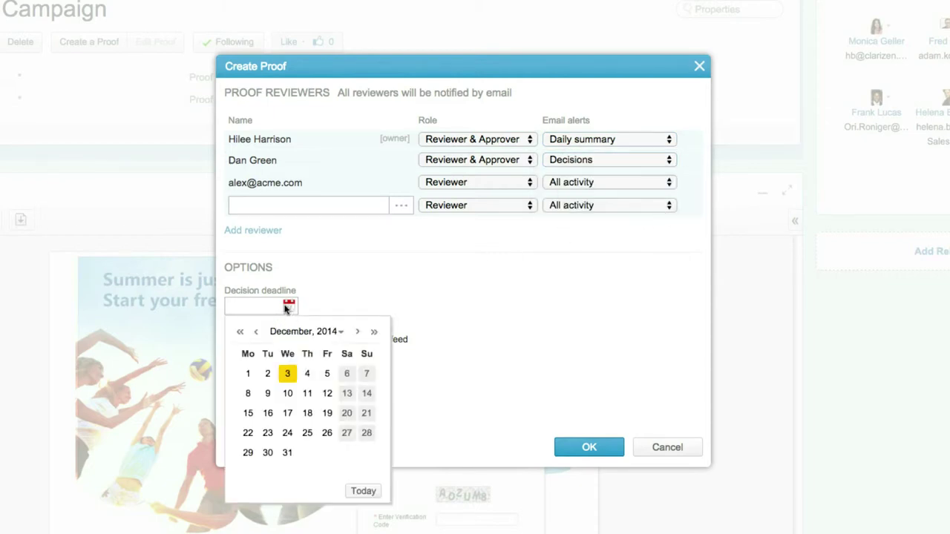
pyautogui.click(287, 452)
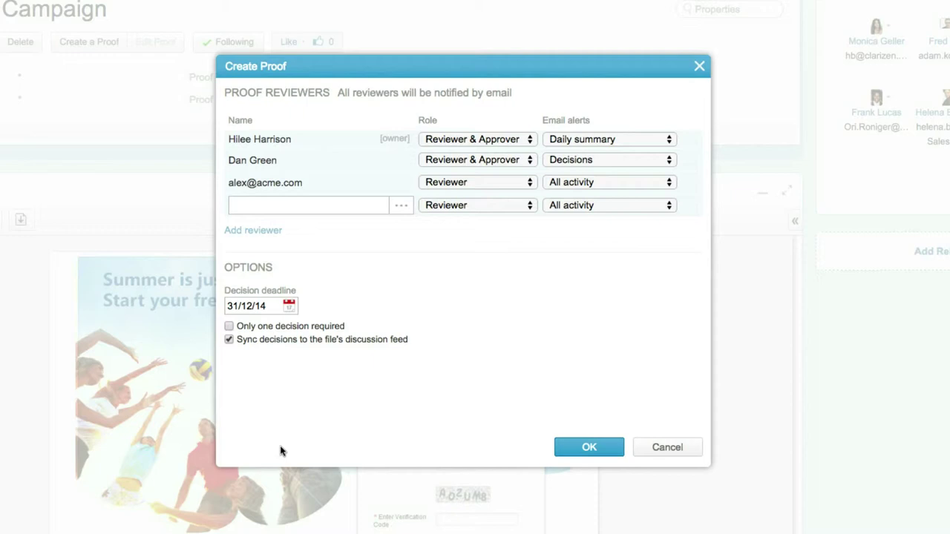
pyautogui.click(591, 446)
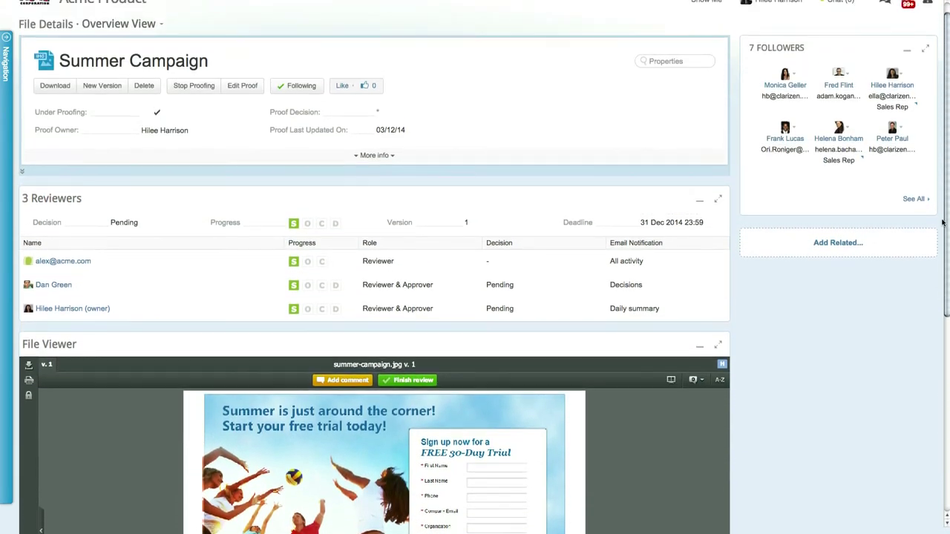
# - Scroll down to the File Viewer showing the summer-campaign.jpg version 1 image
pyautogui.scroll(1, 943, 223)
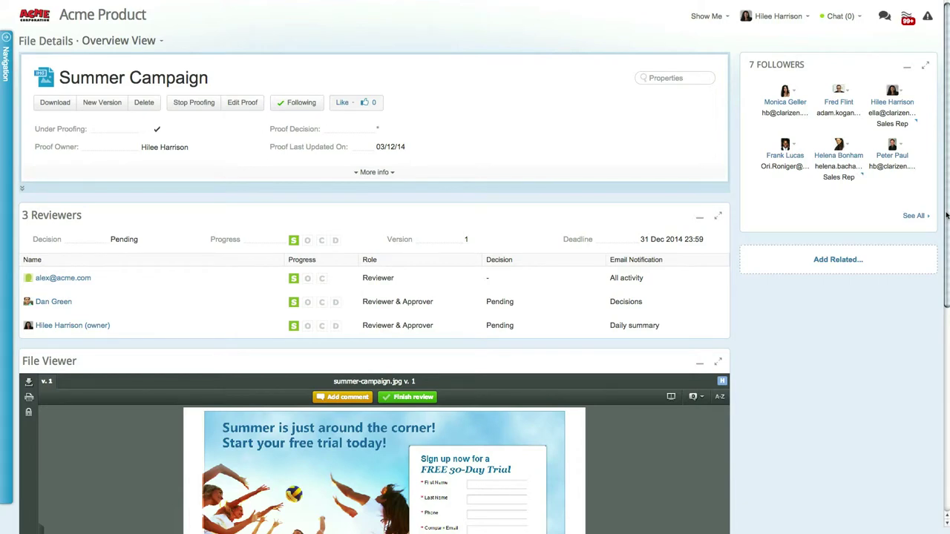
pyautogui.moveTo(947, 215); pyautogui.dragTo(934, 374)
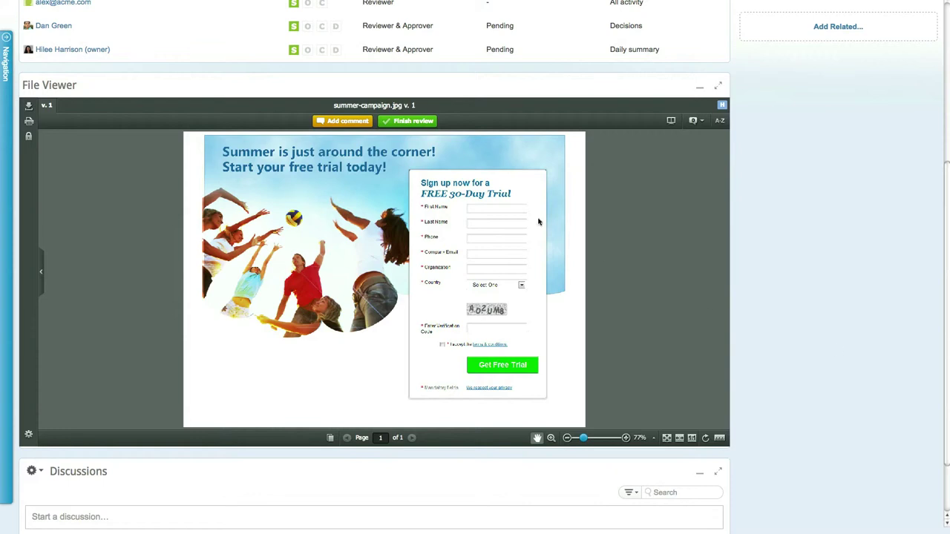
# - Box the headline and post the comment 'Let's try less heavy font'
pyautogui.click(346, 122)
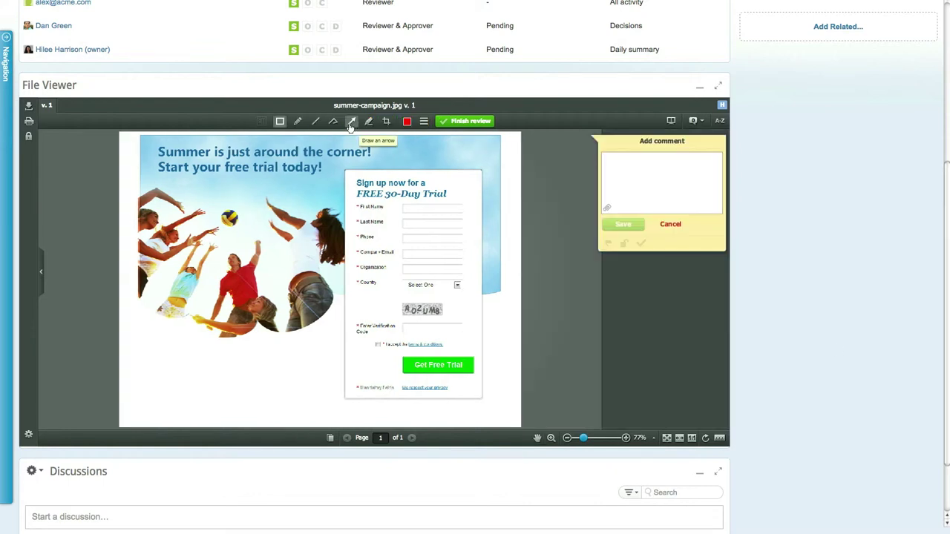
pyautogui.moveTo(148, 139)
pyautogui.mouseDown()
pyautogui.moveTo(195, 168)
pyautogui.moveTo(343, 196)
pyautogui.moveTo(378, 175)
pyautogui.mouseUp()
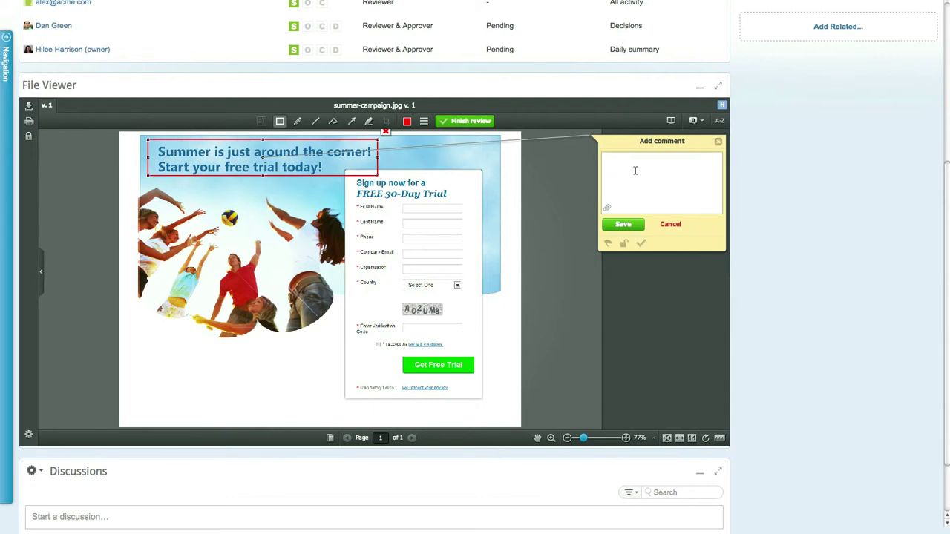
pyautogui.write("Let's try less heavy font")
pyautogui.click(623, 225)
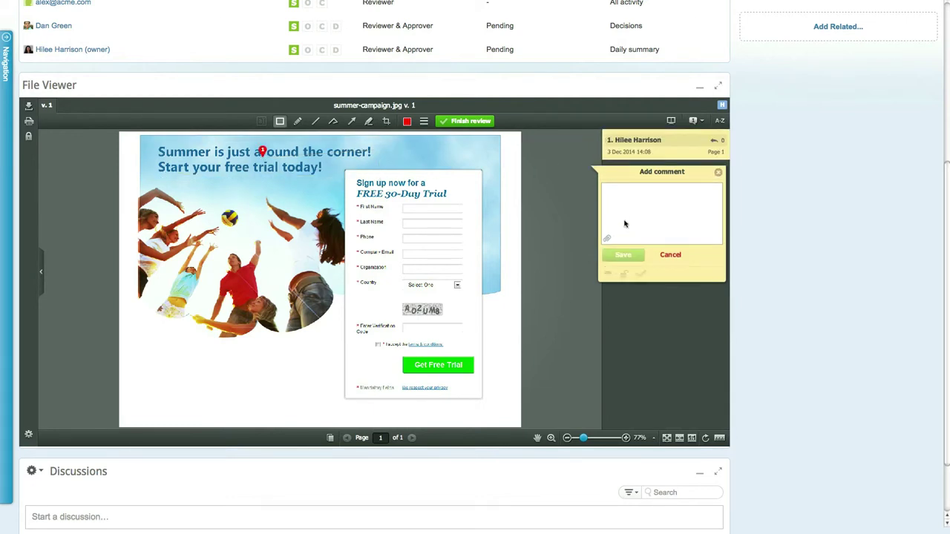
# - Arrow the Get Free Trial button and post 'Can we change the button color?'
pyautogui.click(352, 122)
pyautogui.moveTo(451, 366); pyautogui.dragTo(607, 384)
pyautogui.write('Can we change the button color?')
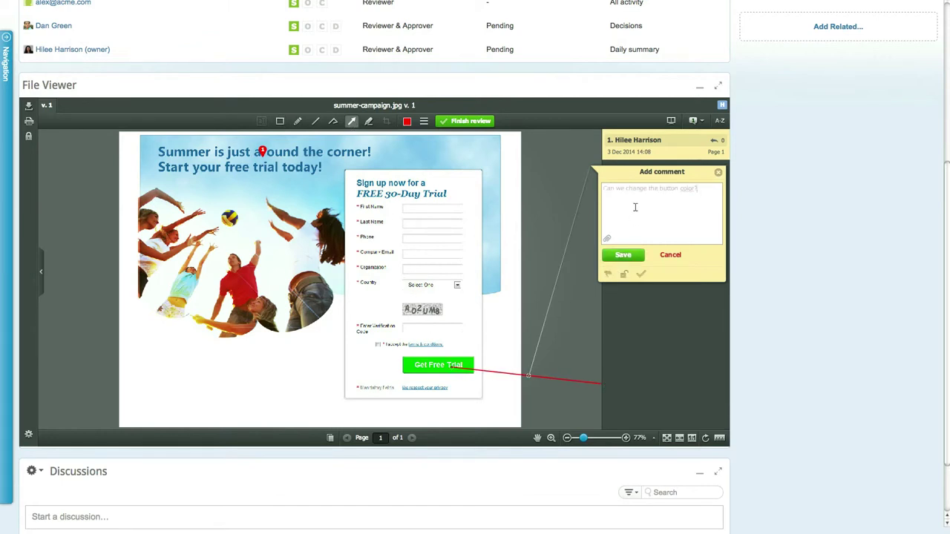
pyautogui.click(624, 255)
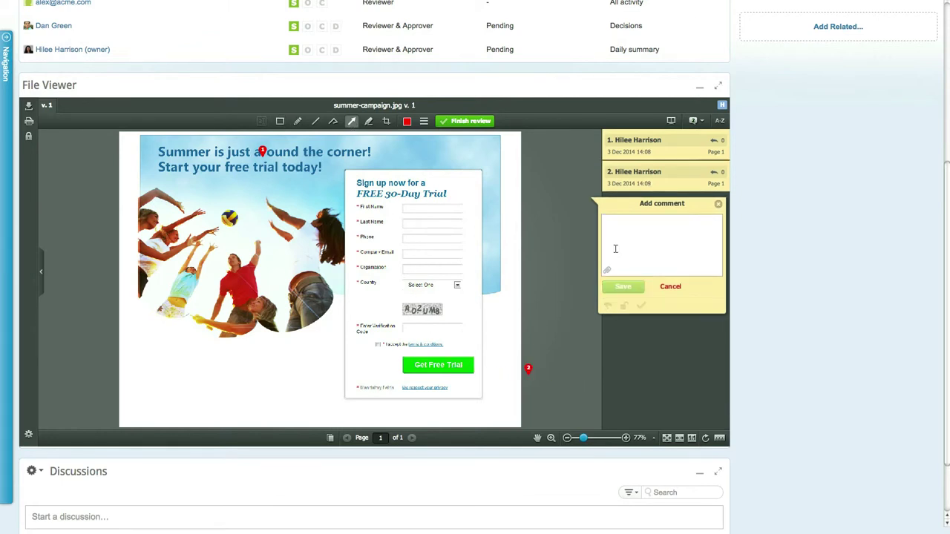
# - Finish the review with the decision Changes required
pyautogui.click(472, 122)
pyautogui.click(496, 178)
pyautogui.click(442, 218)
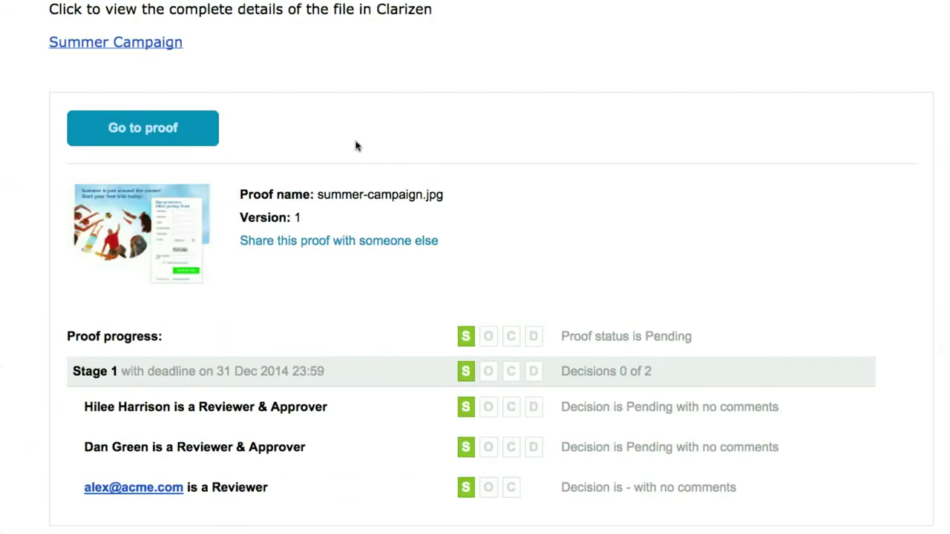
# - Follow the Go to proof link in the notification e-mail
pyautogui.click(173, 136)
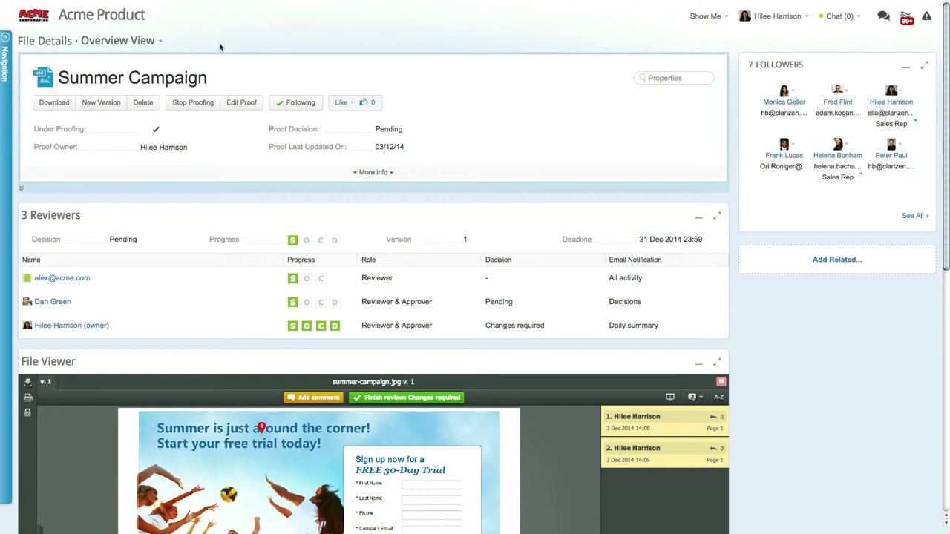
# - After checking the proof settings, upload summer-campaign-V2.jpg as version 2
pyautogui.click(247, 104)
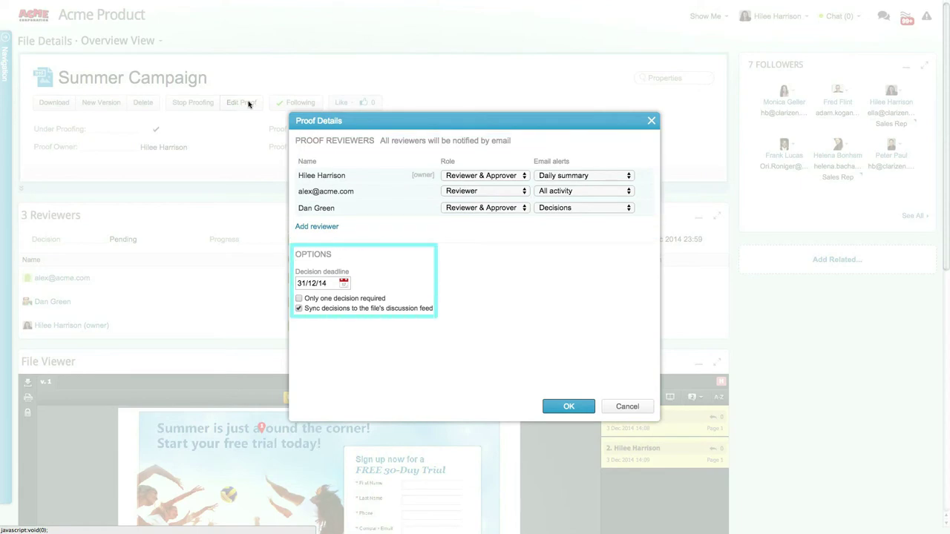
pyautogui.press('Escape')
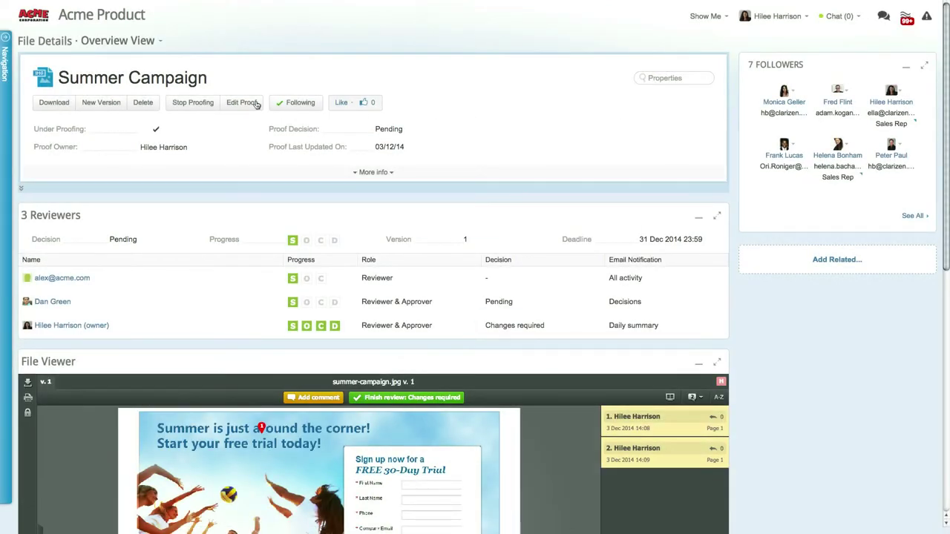
pyautogui.click(111, 103)
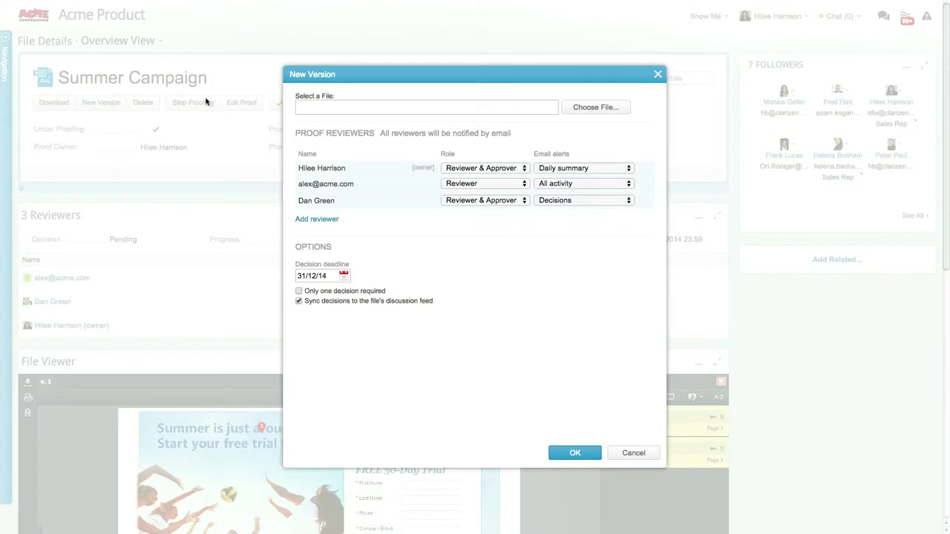
pyautogui.click(569, 108)
pyautogui.click(421, 34)
pyautogui.click(650, 176)
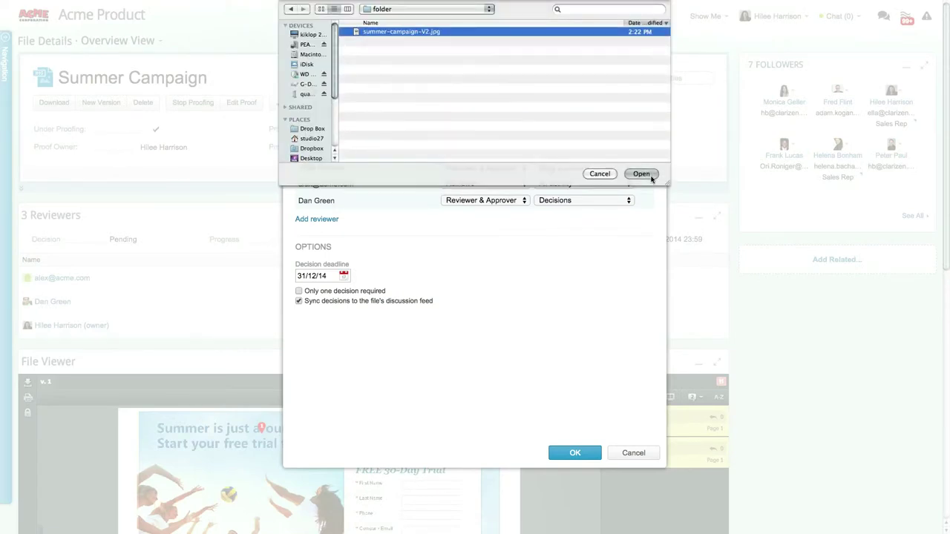
pyautogui.click(578, 450)
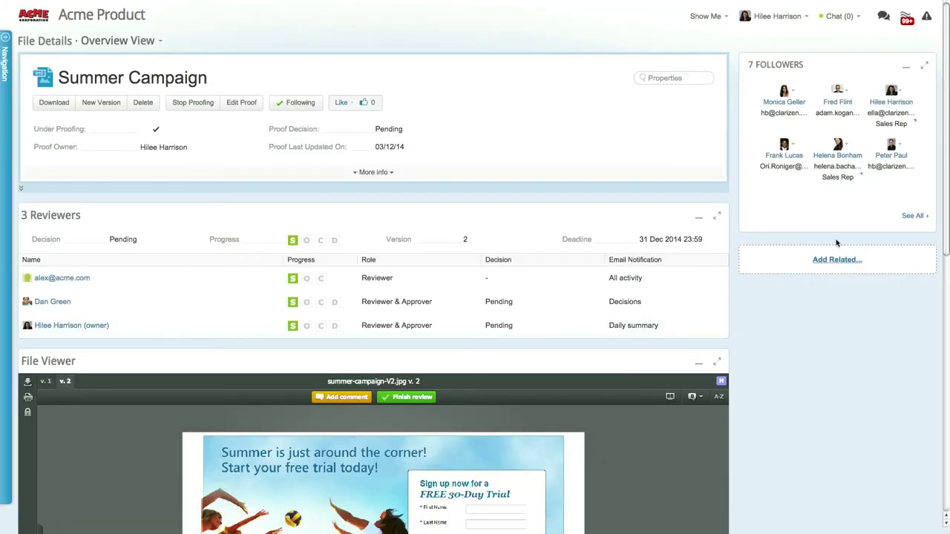
pyautogui.scroll(-5, 928, 267)
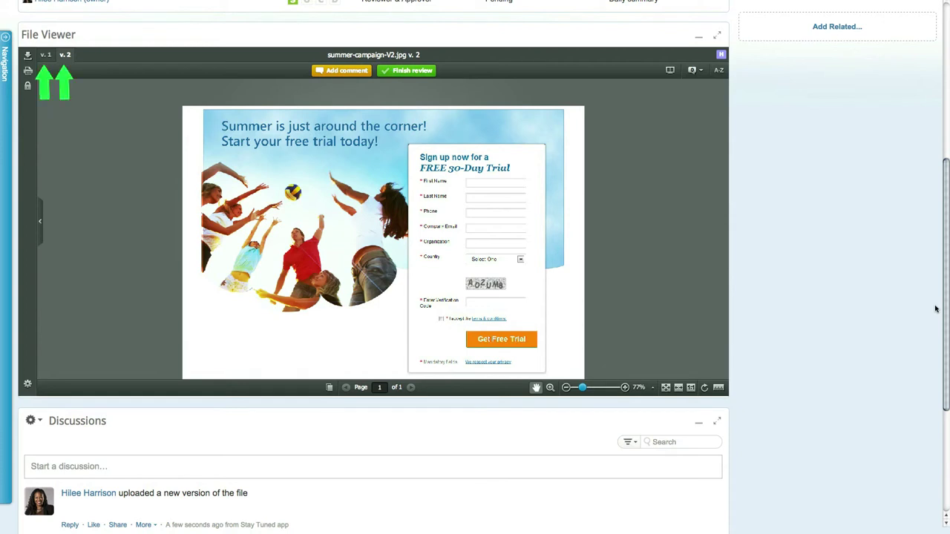
# - Compare version 2 with v.1 side by side, then stop proofing and confirm with Yes
pyautogui.click(671, 70)
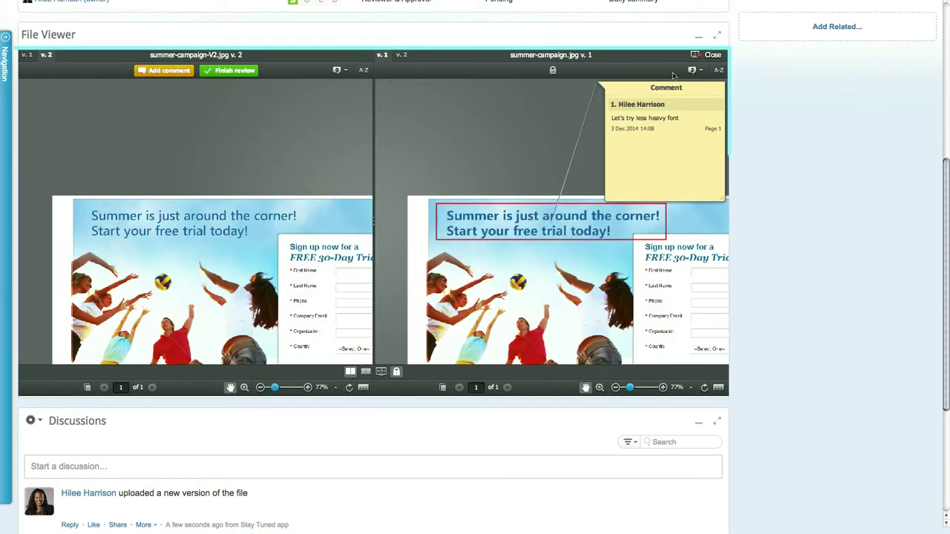
pyautogui.moveTo(945, 185); pyautogui.dragTo(943, 6)
pyautogui.click(175, 105)
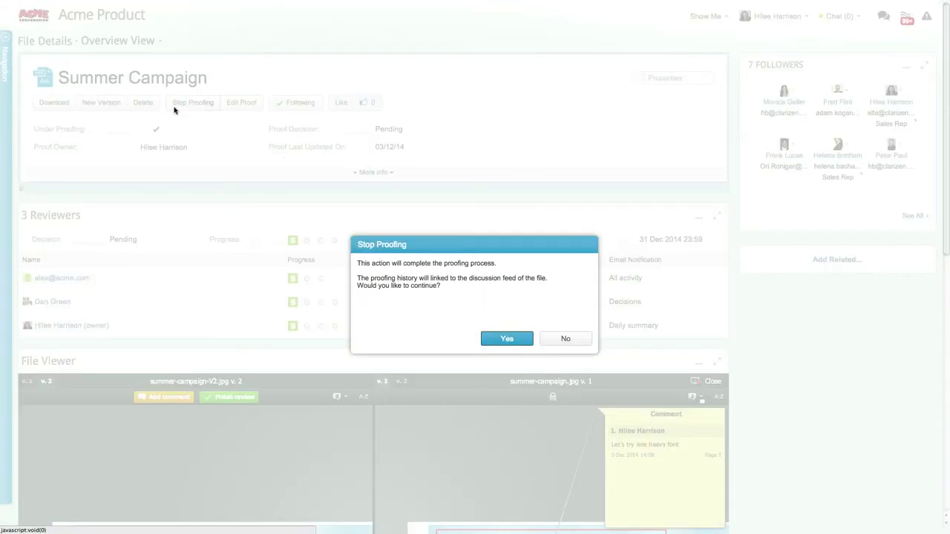
pyautogui.click(494, 339)
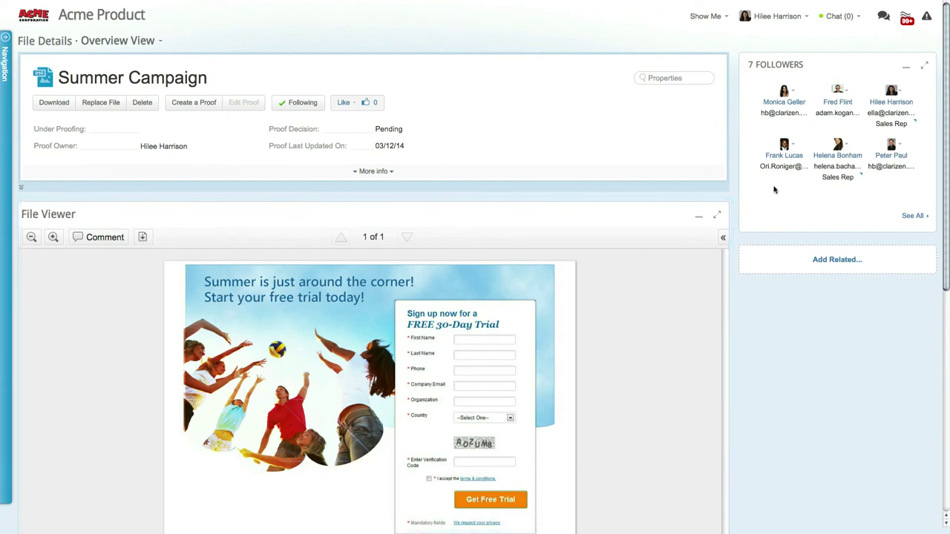
# - Open Select Action under Set Actions and scroll to Set Proof Reviewers and Manage Proof
pyautogui.moveTo(943, 161); pyautogui.dragTo(944, 376)
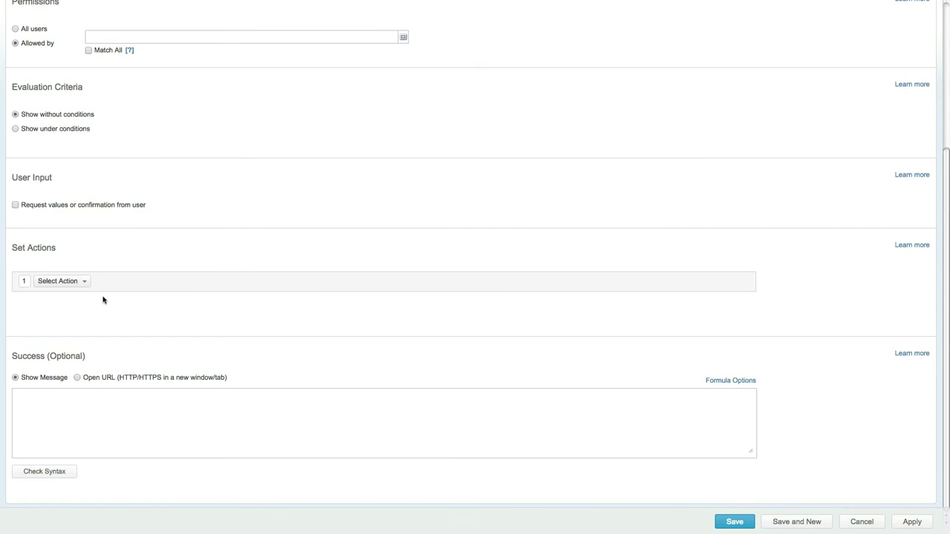
pyautogui.click(86, 283)
pyautogui.moveTo(302, 167); pyautogui.dragTo(303, 258)
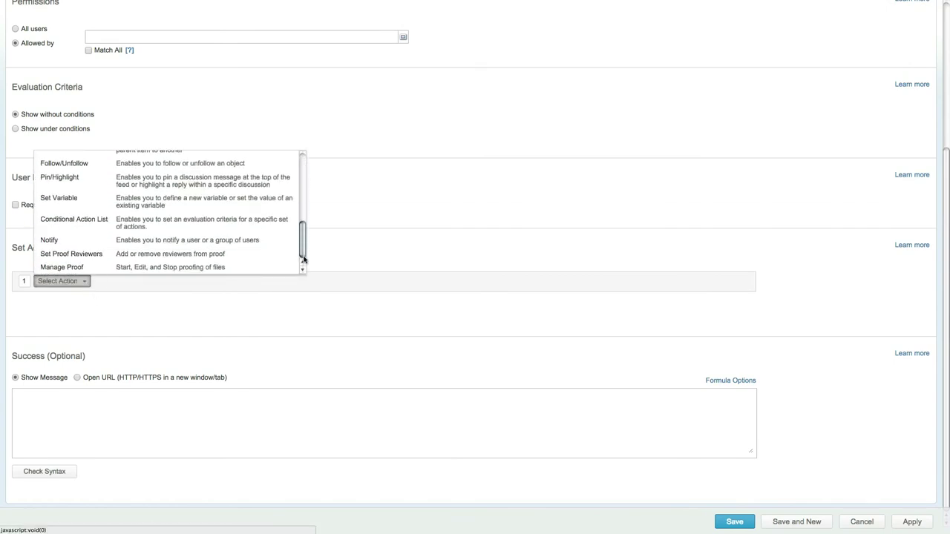